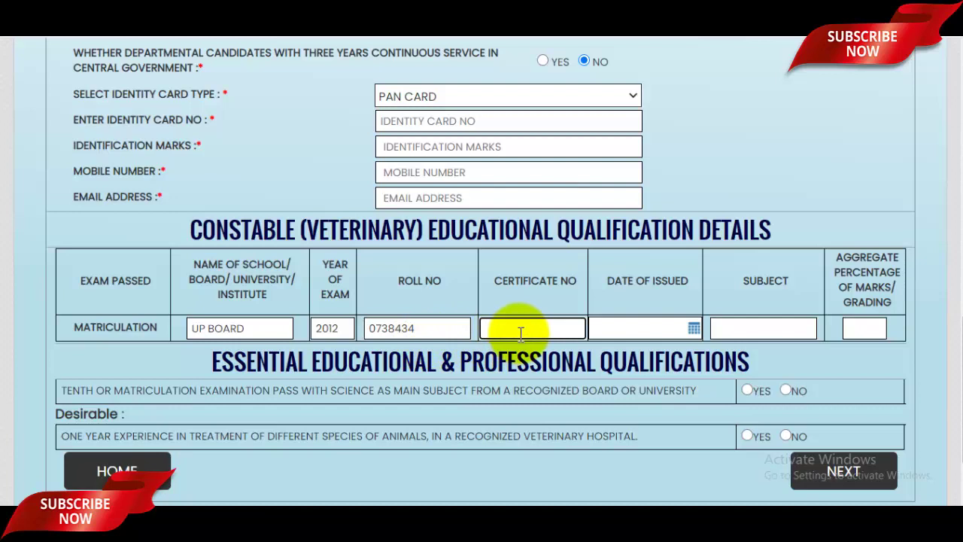
Enter the matriculation certificate number and set its date of issue to 17-07-2012
{"action": "left_click", "coordinate": [694, 328]}
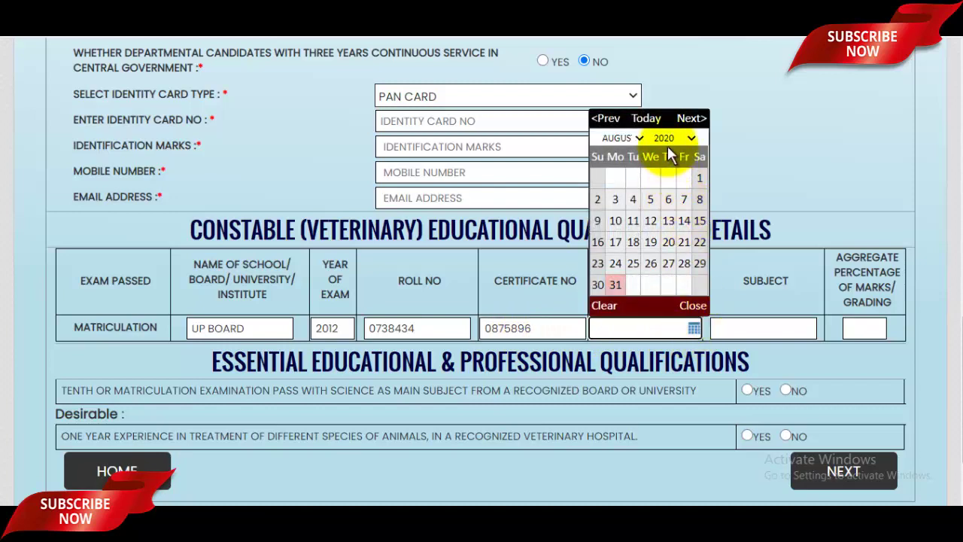
{"action": "left_click", "coordinate": [670, 139]}
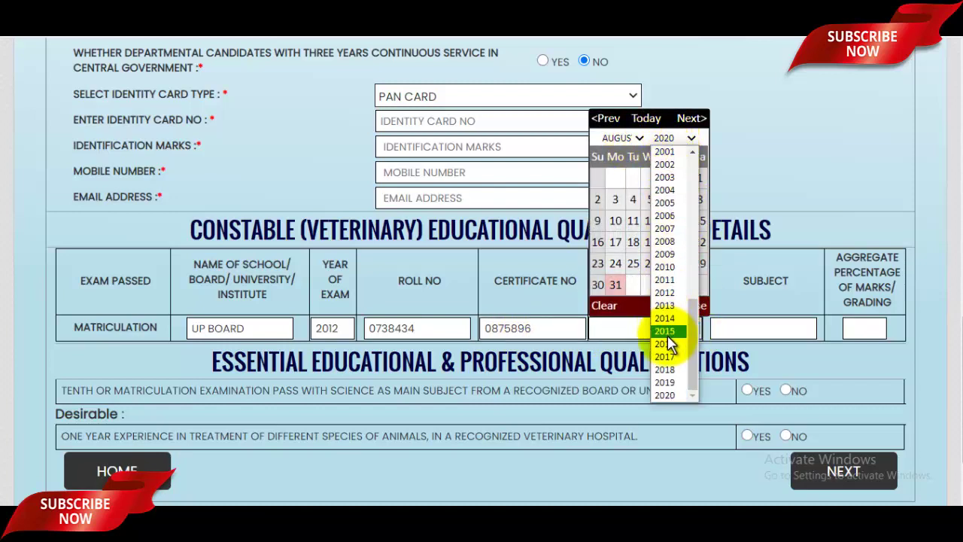
{"action": "left_click", "coordinate": [664, 292]}
{"action": "left_click", "coordinate": [626, 137]}
{"action": "left_click", "coordinate": [612, 228]}
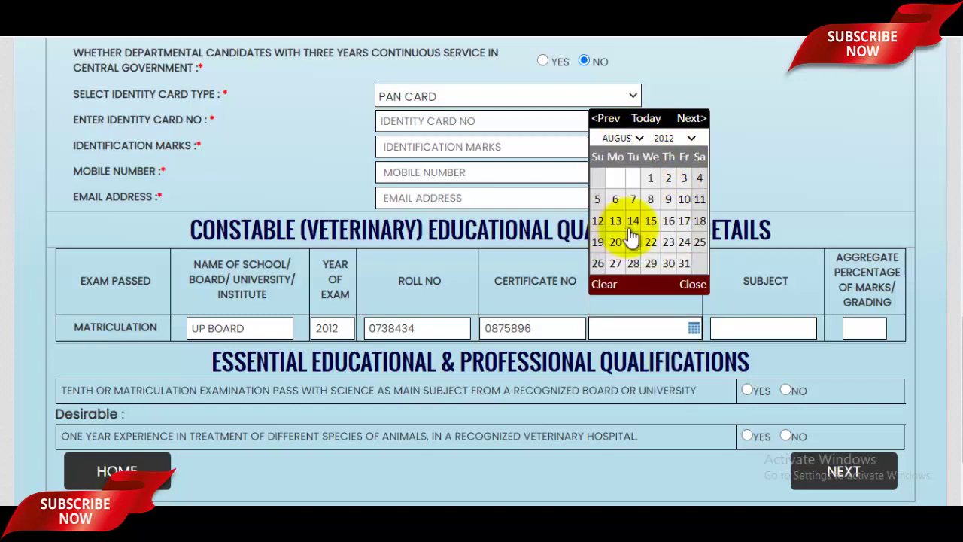
{"action": "left_click", "coordinate": [637, 220]}
{"action": "left_click", "coordinate": [774, 324]}
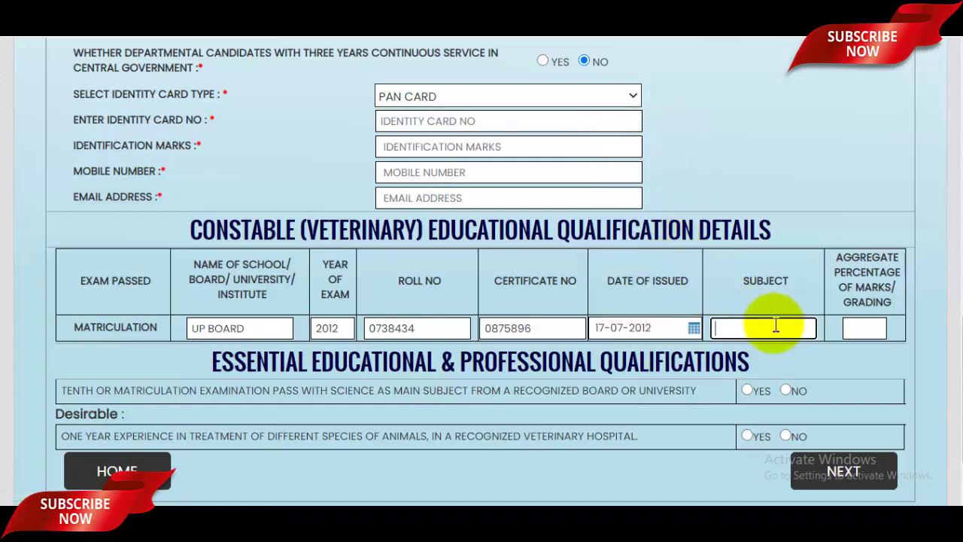
Enter matriculation subjects 'HINDI ENGLISH SCIENCE' and an aggregate percentage of 98
{"action": "type", "text": "HIND"}
{"action": "type", "text": "I"}
{"action": "type", "text": " ENGLISH SC"}
{"action": "type", "text": "IE"}
{"action": "type", "text": "NCE"}
{"action": "left_click", "coordinate": [870, 337]}
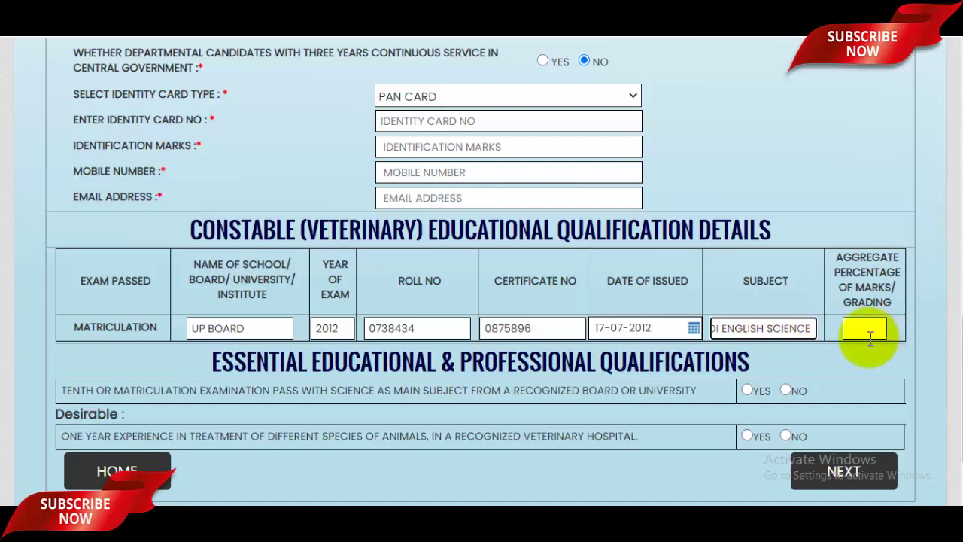
{"action": "left_click", "coordinate": [870, 337]}
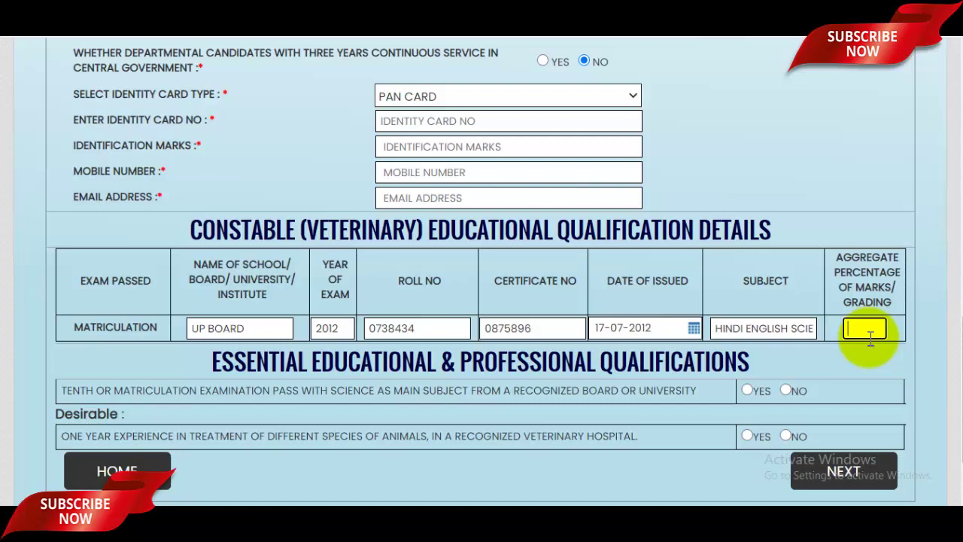
{"action": "type", "text": "9825"}
{"action": "key", "text": "BackSpace"}
{"action": "key", "text": "BackSpace"}
Answer YES to science matriculation and NO to veterinary hospital experience
{"action": "scroll", "coordinate": [767, 319], "scroll_direction": "down", "scroll_amount": 2}
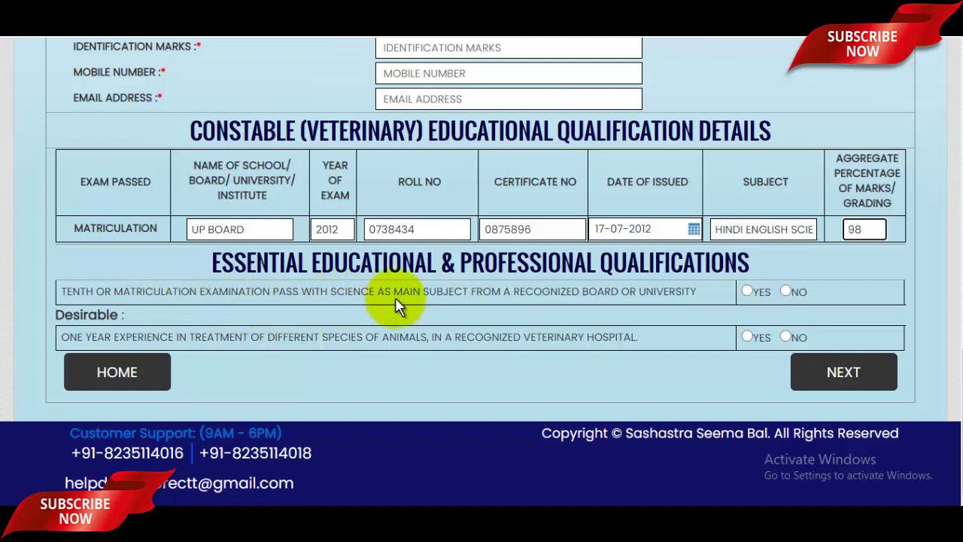
{"action": "left_click", "coordinate": [750, 291]}
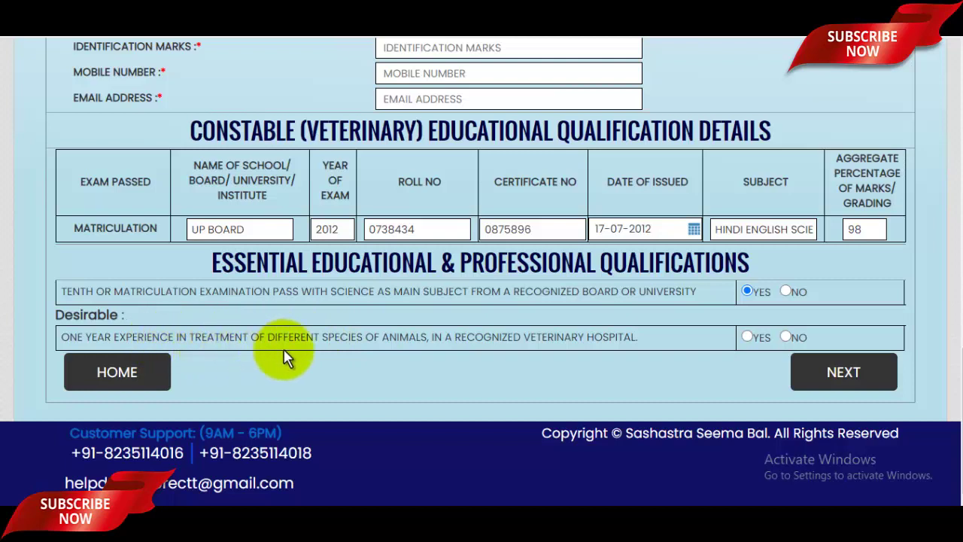
{"action": "left_click", "coordinate": [748, 337]}
{"action": "left_click", "coordinate": [786, 337]}
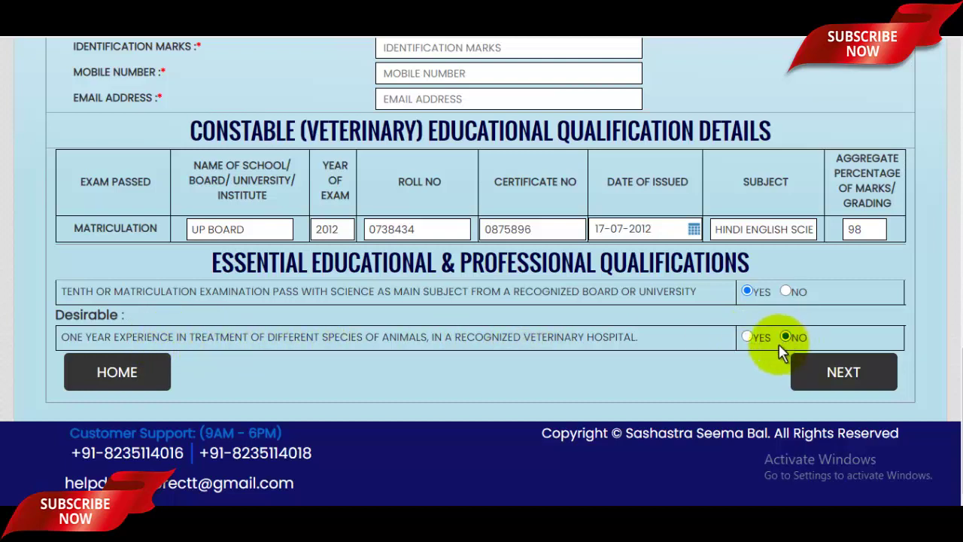
Try continuing to the next form page, which triggers the not-eligible warning
{"action": "scroll", "coordinate": [709, 334], "scroll_direction": "up", "scroll_amount": 5}
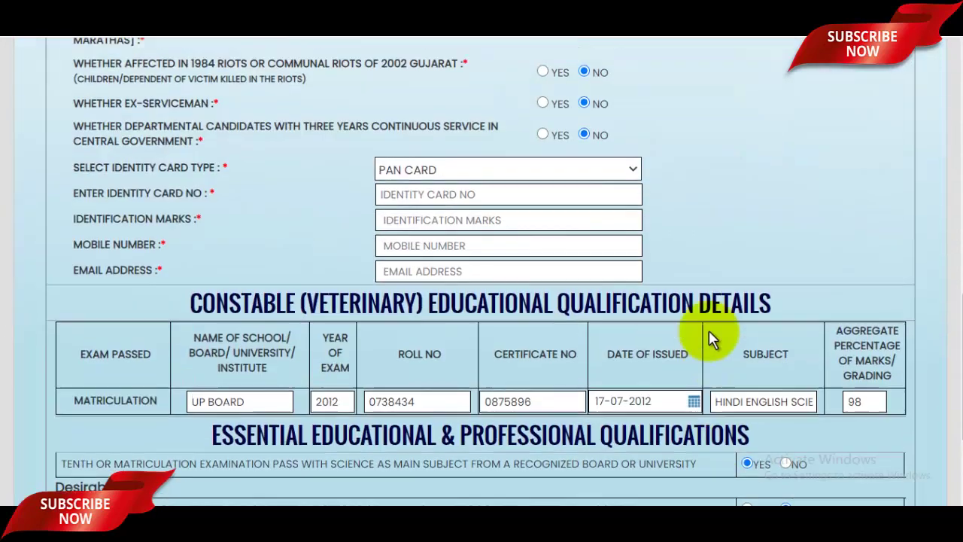
{"action": "scroll", "coordinate": [711, 338], "scroll_direction": "up", "scroll_amount": 4}
{"action": "scroll", "coordinate": [710, 335], "scroll_direction": "down", "scroll_amount": 9}
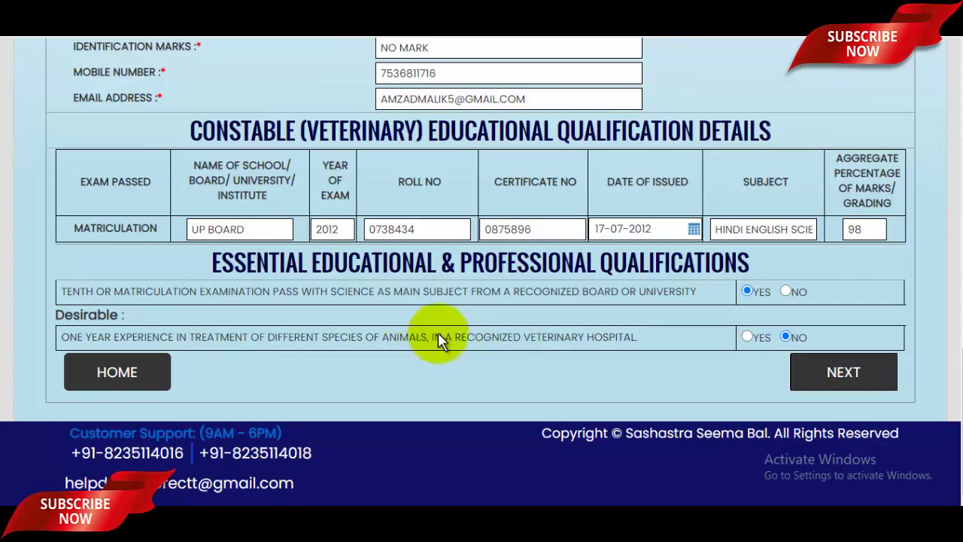
{"action": "left_click", "coordinate": [849, 378]}
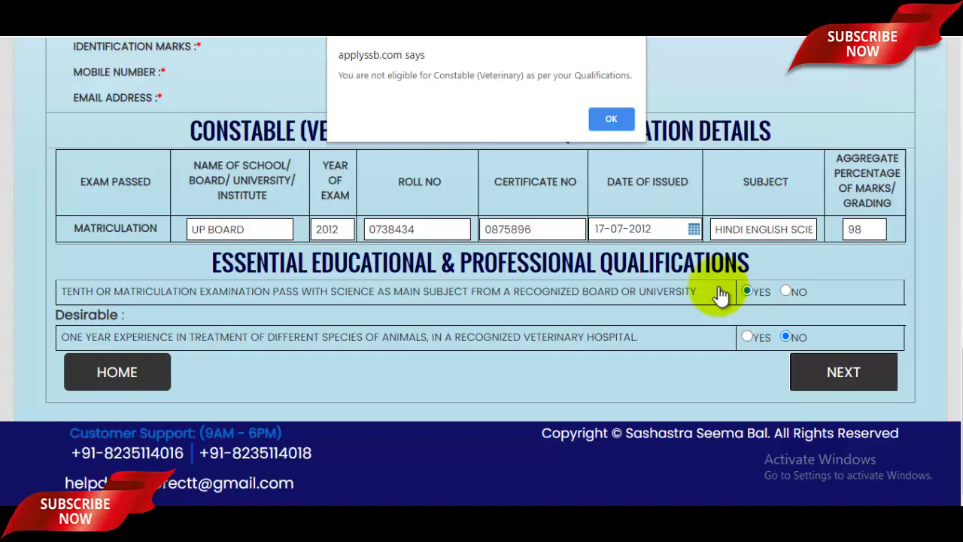
Dismiss the not-eligible alert, switch veterinary experience to YES, and continue to the next page
{"action": "left_click", "coordinate": [610, 118]}
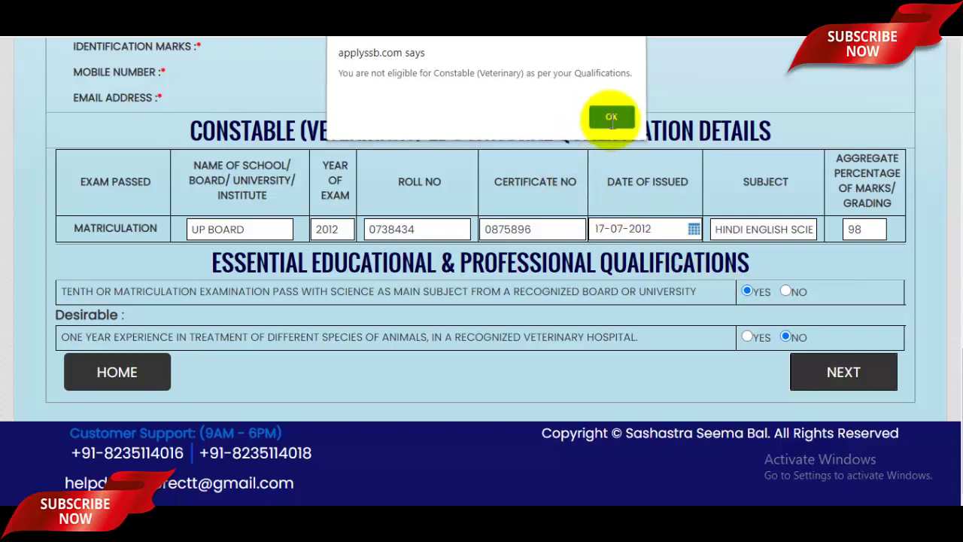
{"action": "left_click", "coordinate": [747, 337]}
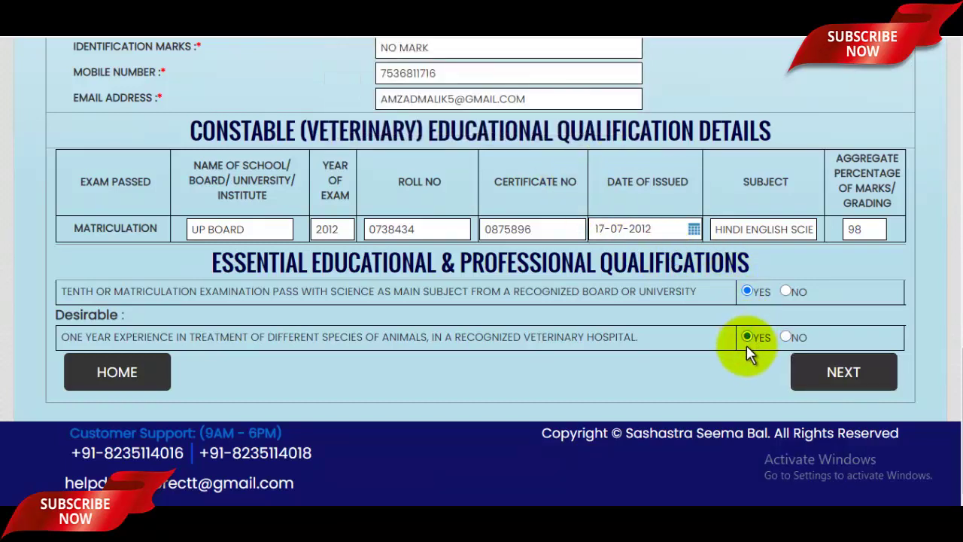
{"action": "left_click", "coordinate": [846, 382]}
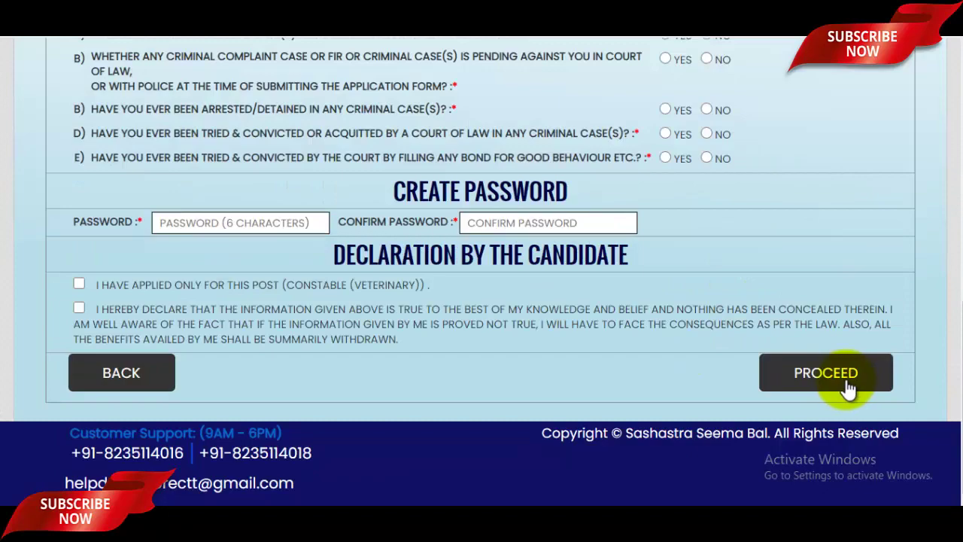
Fill in the permanent address's post office and police station fields
{"action": "scroll", "coordinate": [726, 361], "scroll_direction": "up", "scroll_amount": 8}
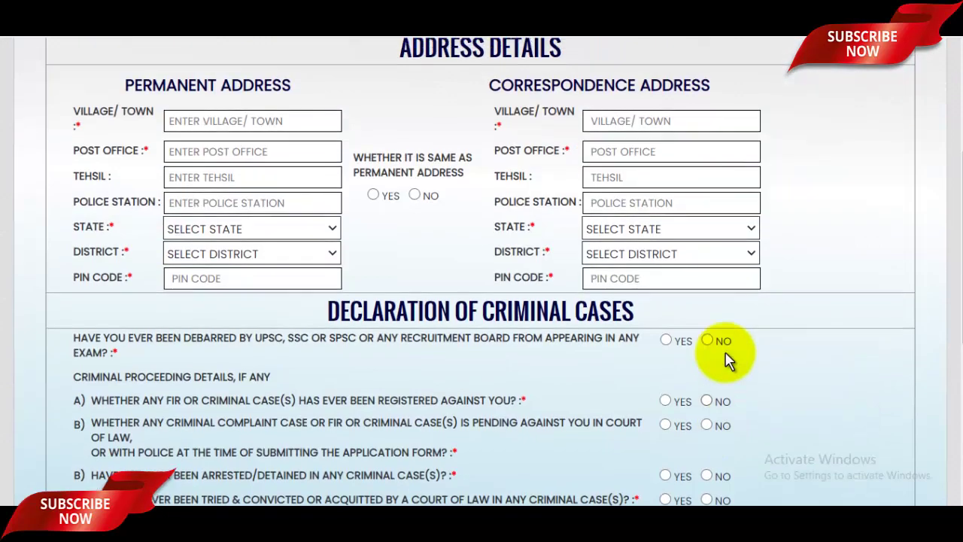
{"action": "scroll", "coordinate": [728, 361], "scroll_direction": "down", "scroll_amount": 3}
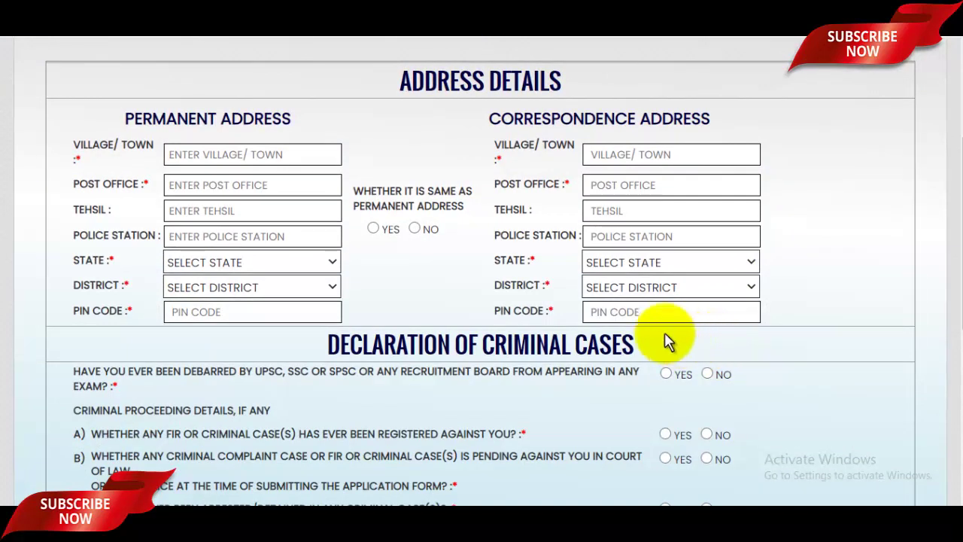
{"action": "scroll", "coordinate": [451, 248], "scroll_direction": "down", "scroll_amount": 1}
{"action": "scroll", "coordinate": [338, 218], "scroll_direction": "up", "scroll_amount": 2}
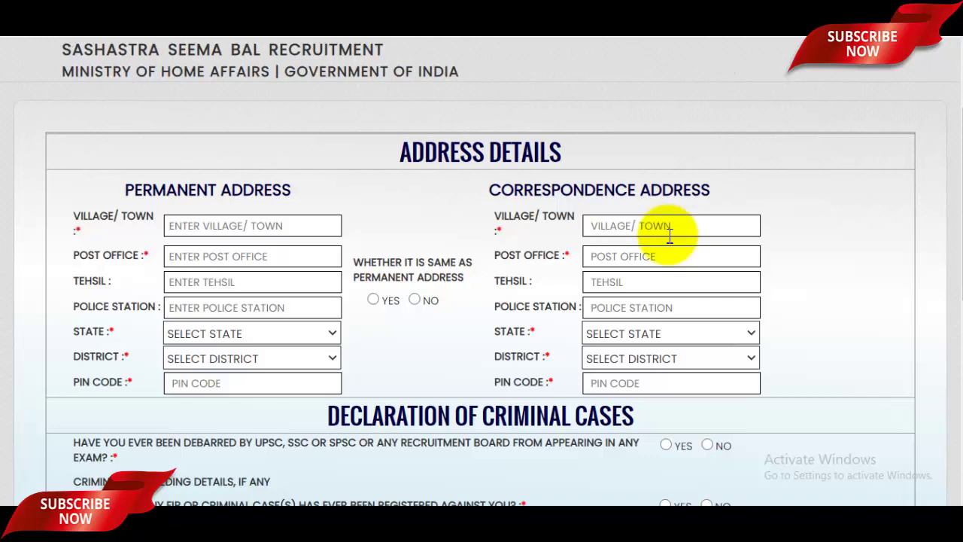
{"action": "left_click", "coordinate": [284, 225]}
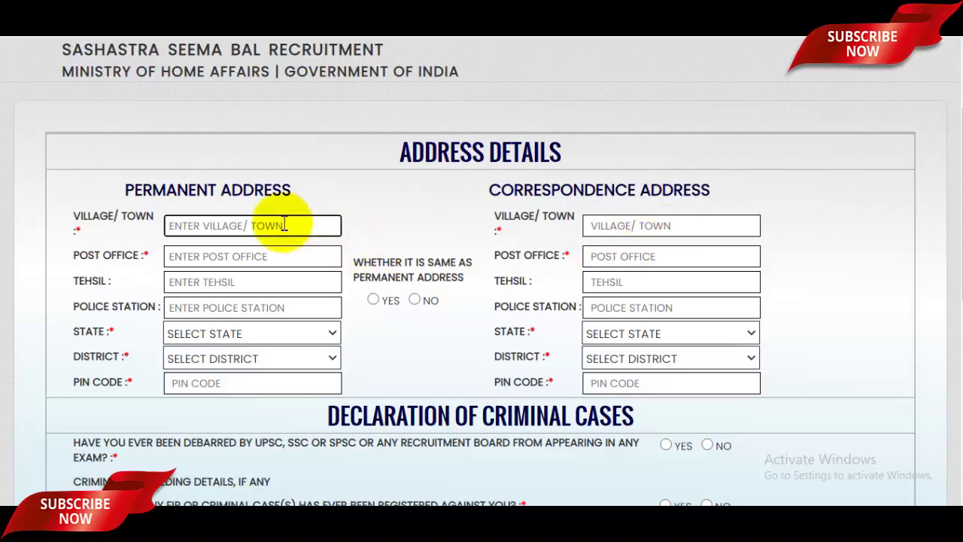
{"action": "left_click", "coordinate": [219, 256]}
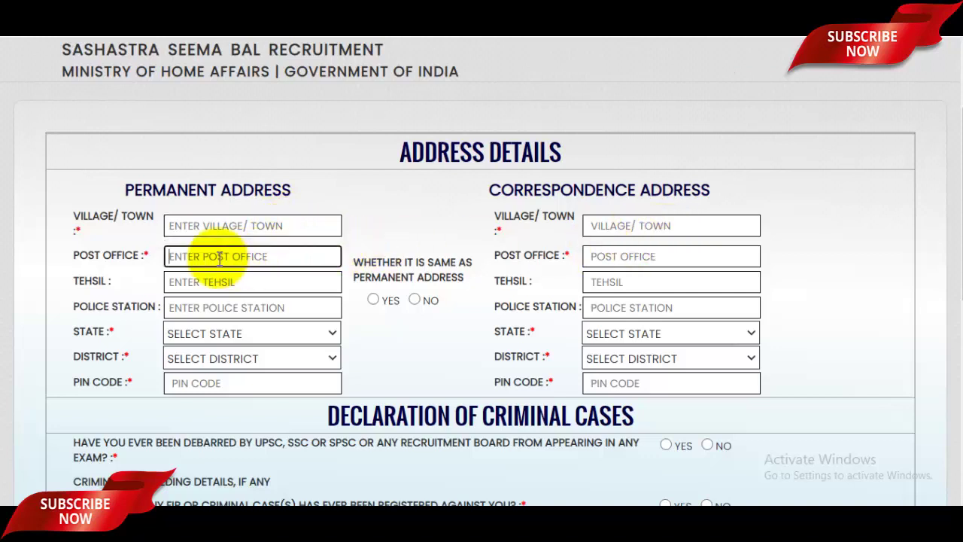
{"action": "type", "text": "BADGAON"}
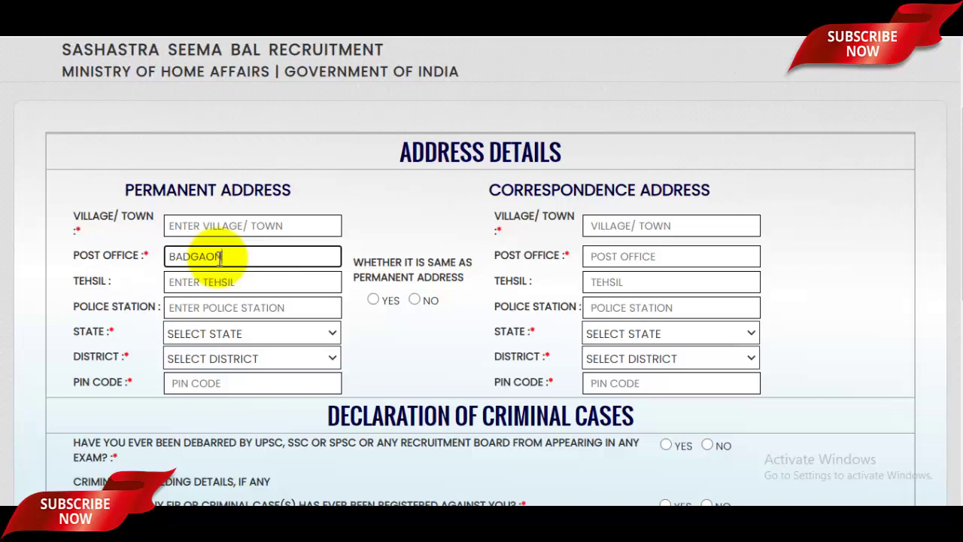
{"action": "left_click", "coordinate": [217, 283]}
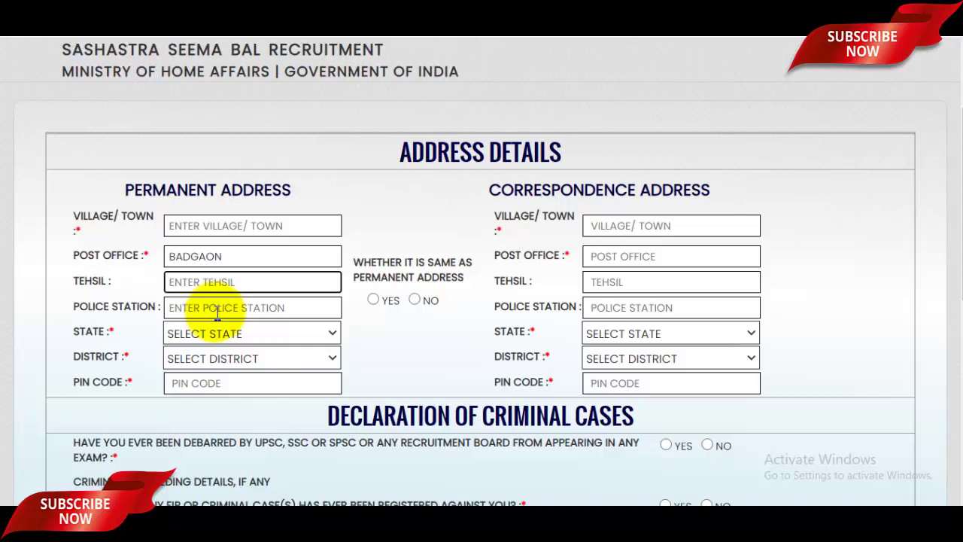
{"action": "left_click", "coordinate": [218, 310]}
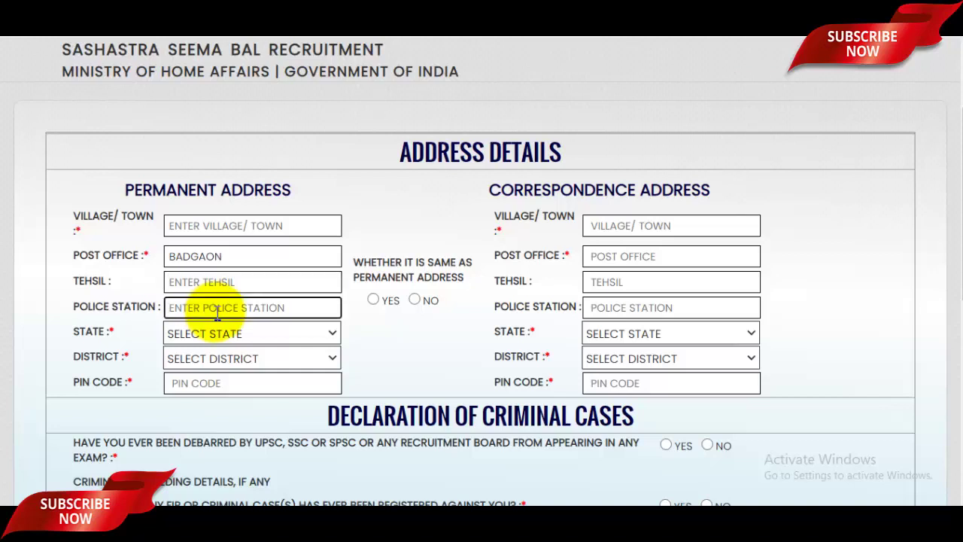
{"action": "type", "text": "TAP"}
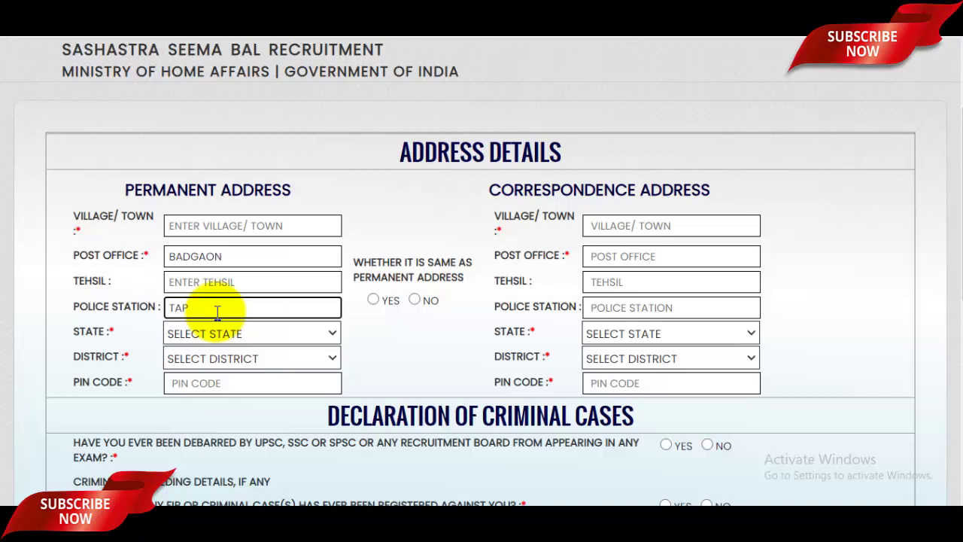
{"action": "type", "text": "RI"}
Choose the permanent state and district, enter the PIN code, and copy it to the correspondence address
{"action": "left_click", "coordinate": [226, 334]}
{"action": "scroll", "coordinate": [233, 242], "scroll_direction": "down", "scroll_amount": 6}
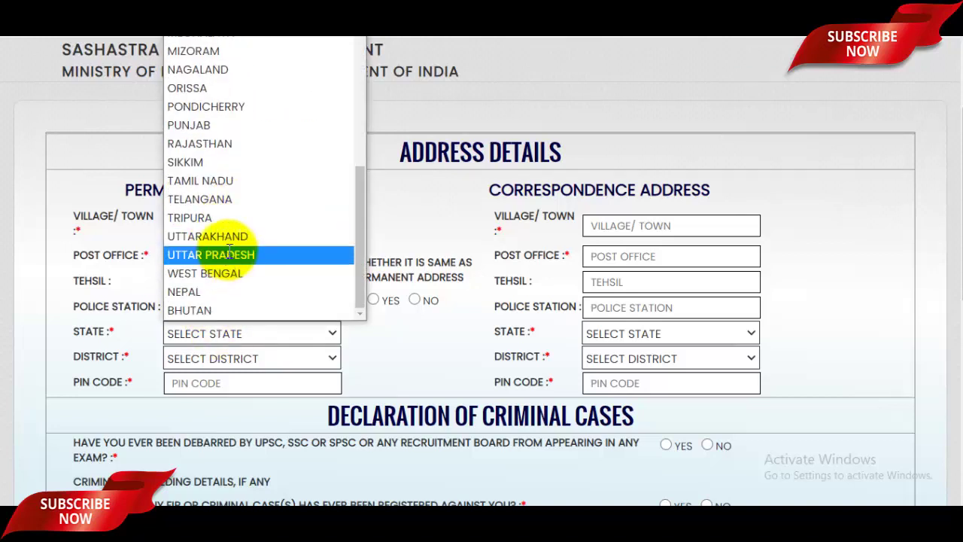
{"action": "left_click", "coordinate": [230, 256]}
{"action": "left_click", "coordinate": [240, 357]}
{"action": "key", "text": "s"}
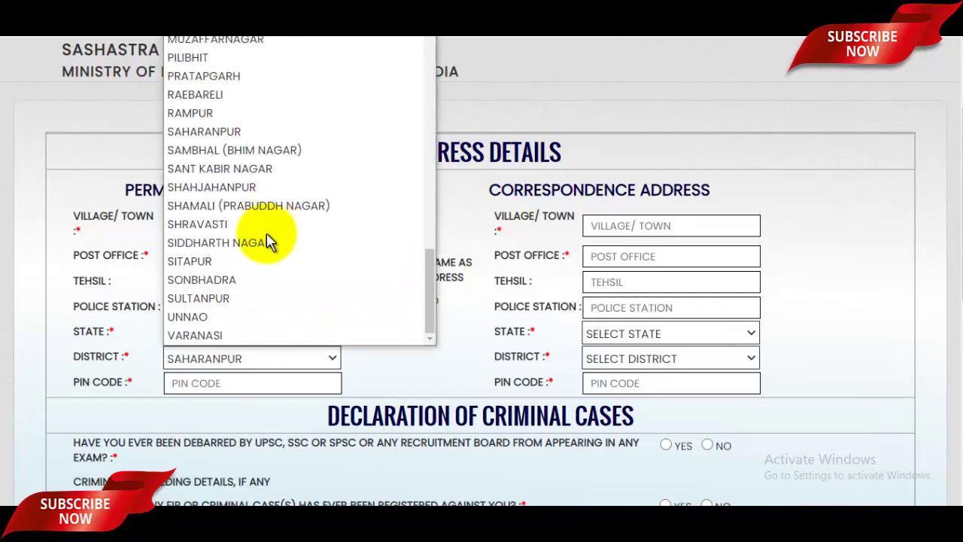
{"action": "left_click", "coordinate": [226, 132]}
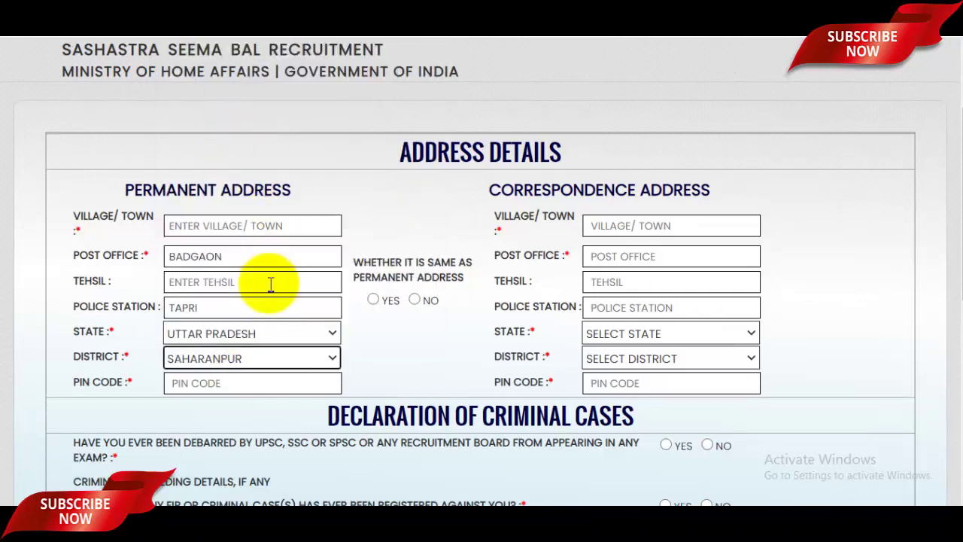
{"action": "left_click", "coordinate": [205, 385]}
{"action": "type", "text": "247001"}
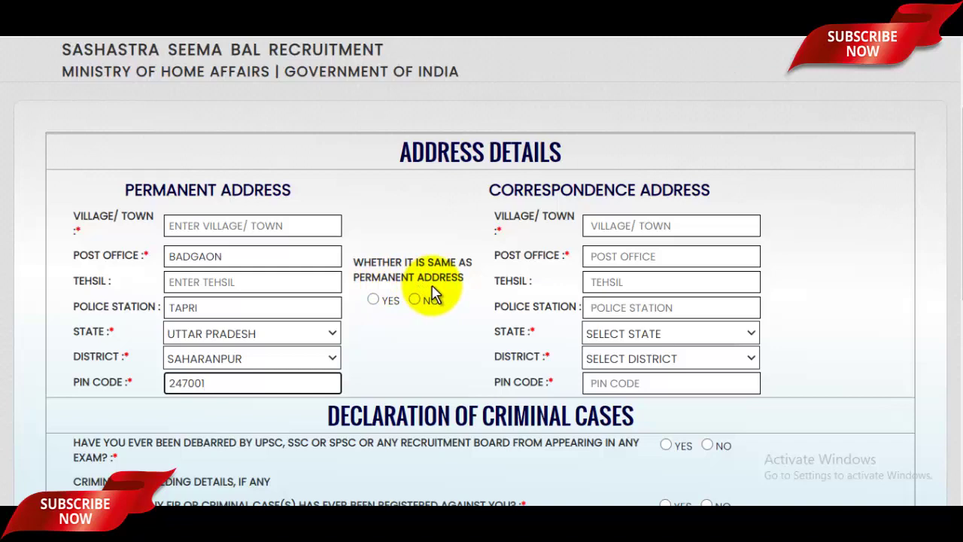
{"action": "left_click", "coordinate": [374, 300]}
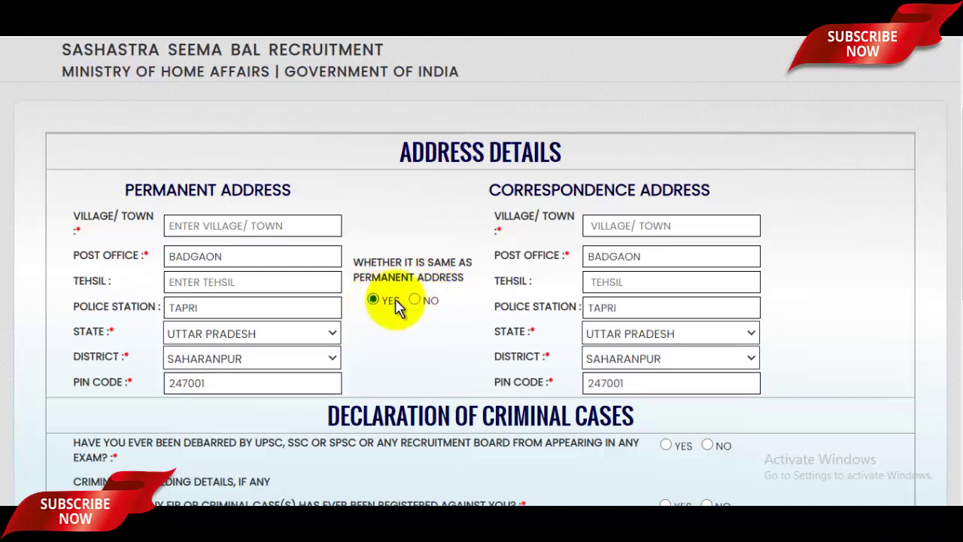
Answer No to all six criminal-case questions
{"action": "scroll", "coordinate": [492, 293], "scroll_direction": "down", "scroll_amount": 5}
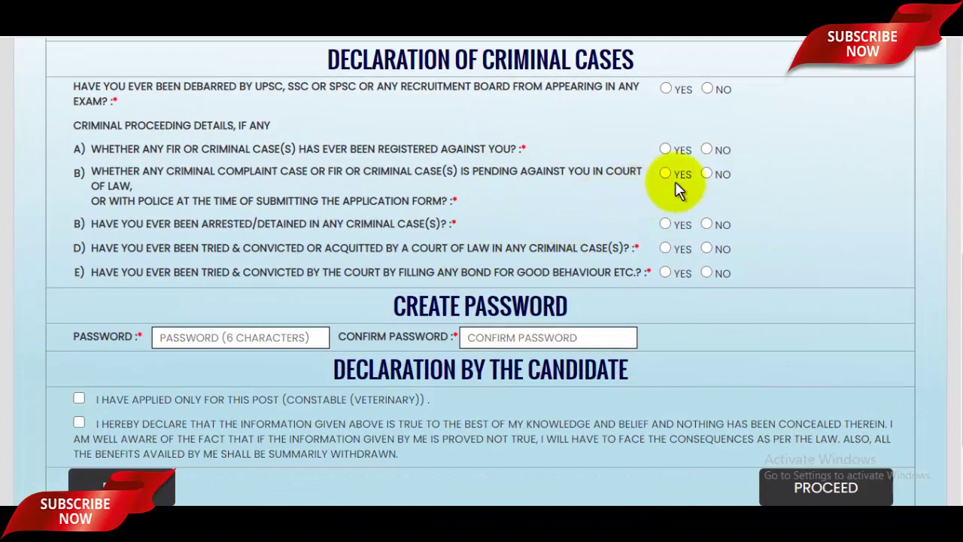
{"action": "left_click", "coordinate": [707, 272]}
{"action": "left_click", "coordinate": [708, 249]}
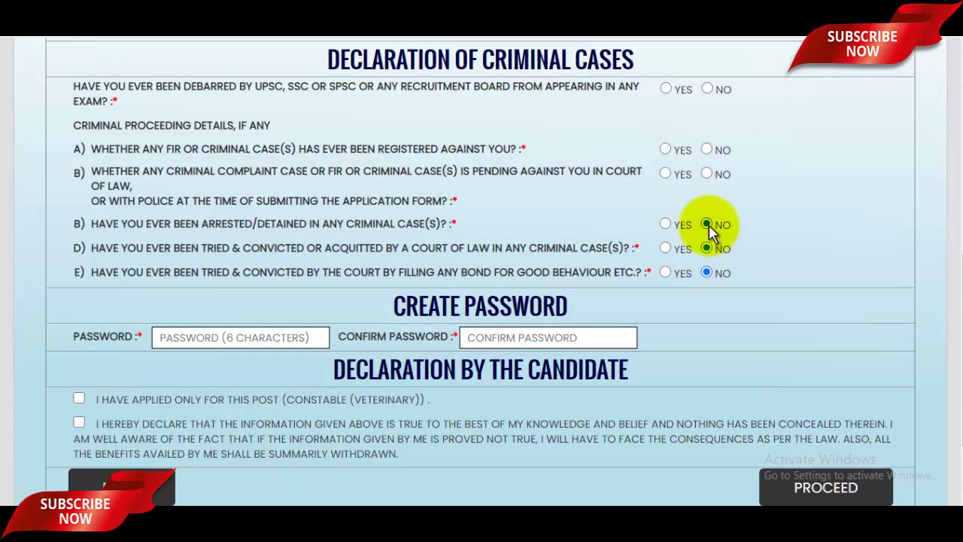
{"action": "left_click", "coordinate": [707, 225]}
{"action": "left_click", "coordinate": [707, 174]}
{"action": "left_click", "coordinate": [706, 150]}
{"action": "left_click", "coordinate": [707, 89]}
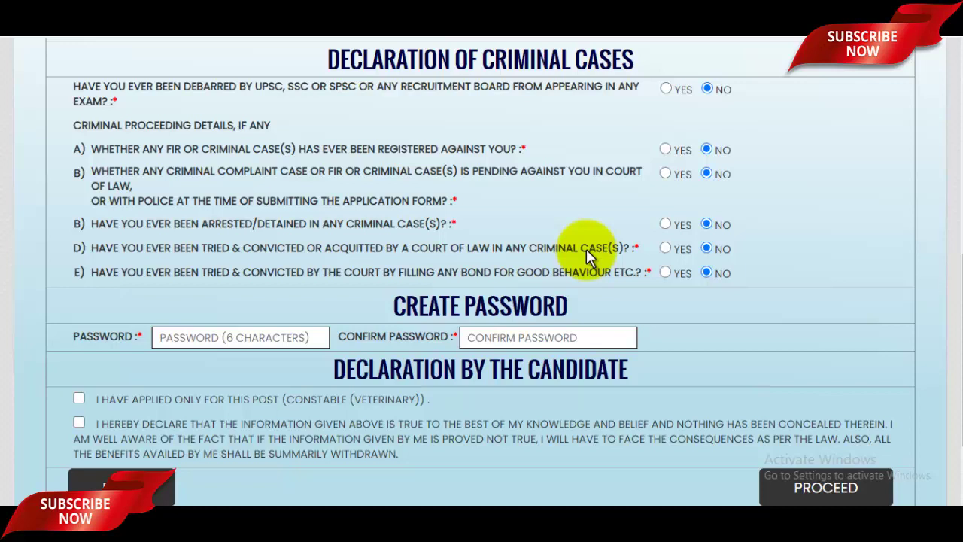
Fill the password fields, tick both candidate declarations, and proceed to the preview
{"action": "scroll", "coordinate": [586, 249], "scroll_direction": "down", "scroll_amount": 3}
{"action": "left_click", "coordinate": [282, 224]}
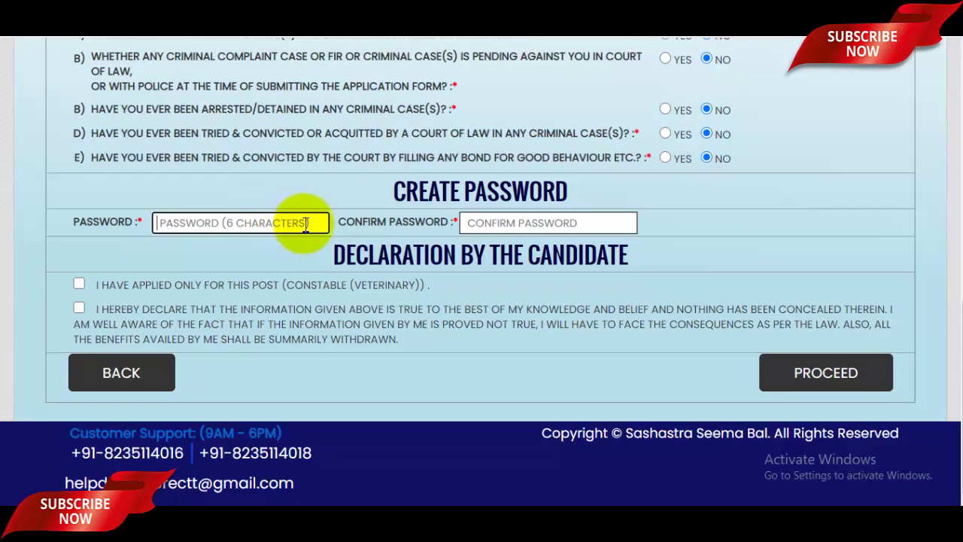
{"action": "left_click", "coordinate": [496, 224]}
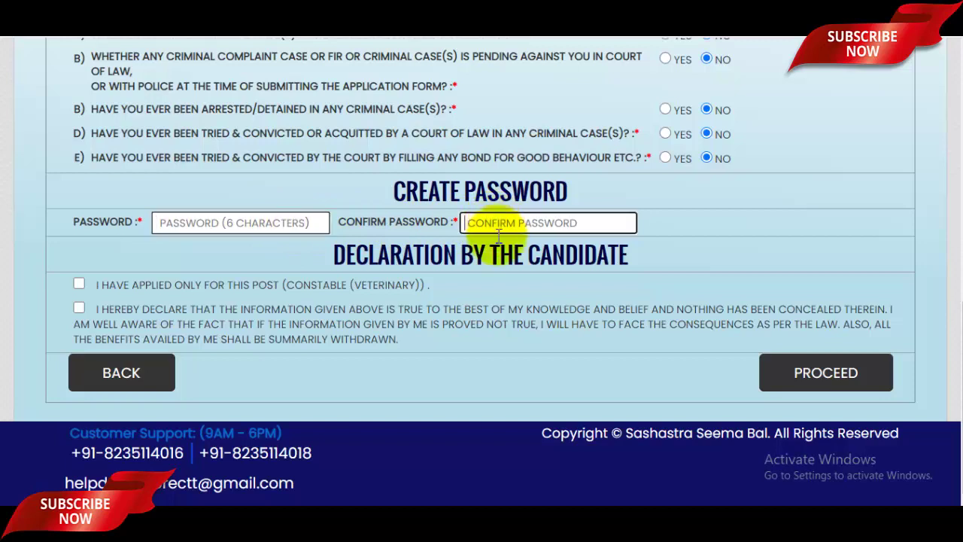
{"action": "left_click", "coordinate": [79, 283]}
{"action": "left_click", "coordinate": [79, 310]}
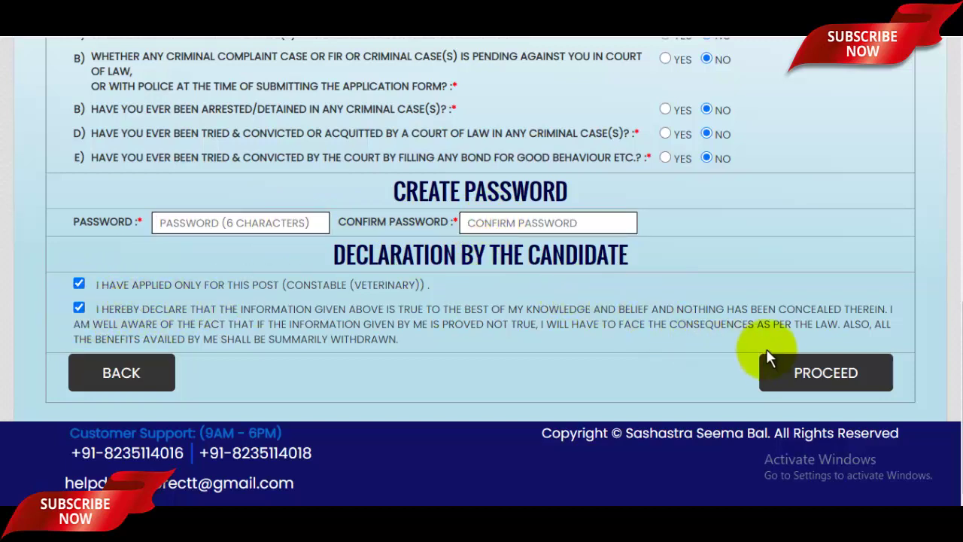
{"action": "left_click", "coordinate": [809, 381]}
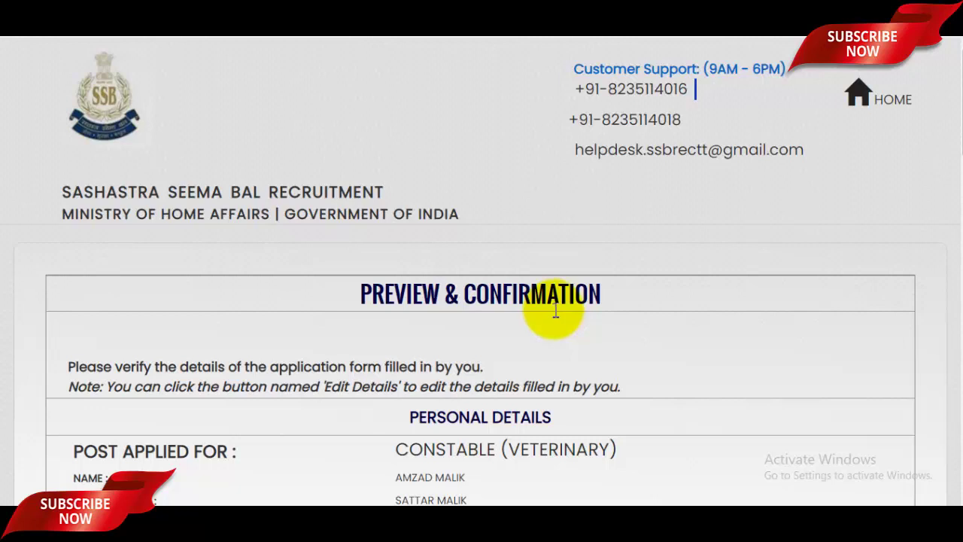
Scroll through the preview page to check the address details and criminal-case answers
{"action": "scroll", "coordinate": [555, 312], "scroll_direction": "down", "scroll_amount": 6}
{"action": "scroll", "coordinate": [554, 295], "scroll_direction": "down", "scroll_amount": 5}
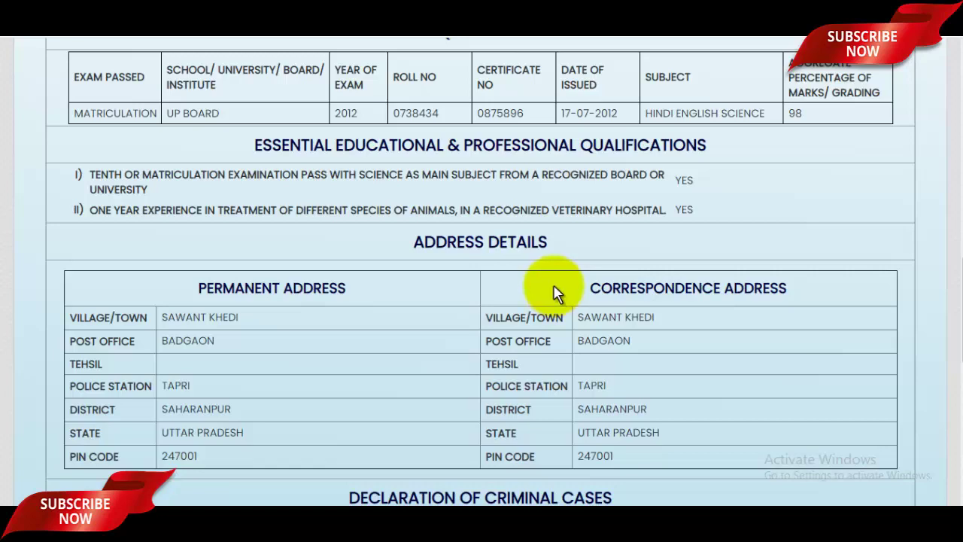
{"action": "scroll", "coordinate": [548, 278], "scroll_direction": "down", "scroll_amount": 4}
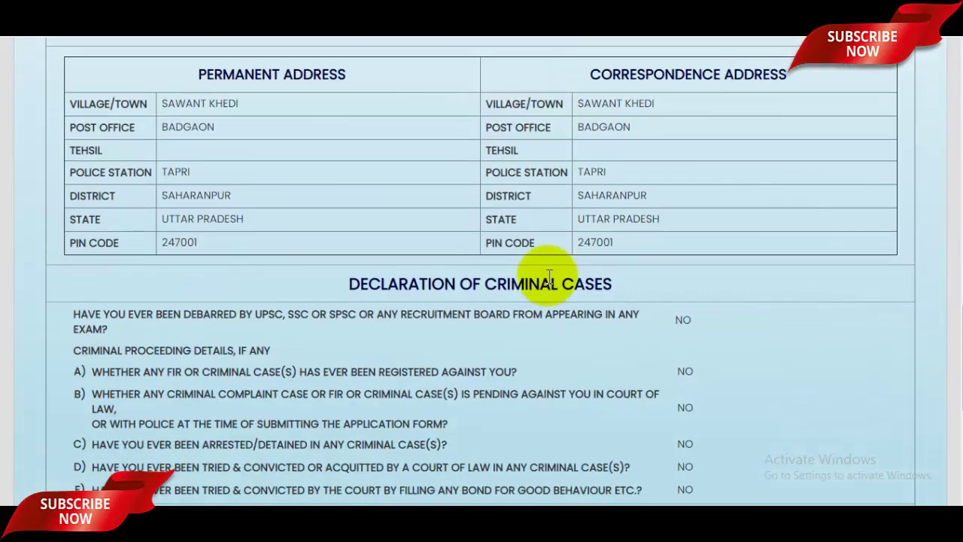
{"action": "scroll", "coordinate": [548, 276], "scroll_direction": "down", "scroll_amount": 3}
{"action": "scroll", "coordinate": [546, 275], "scroll_direction": "up", "scroll_amount": 1}
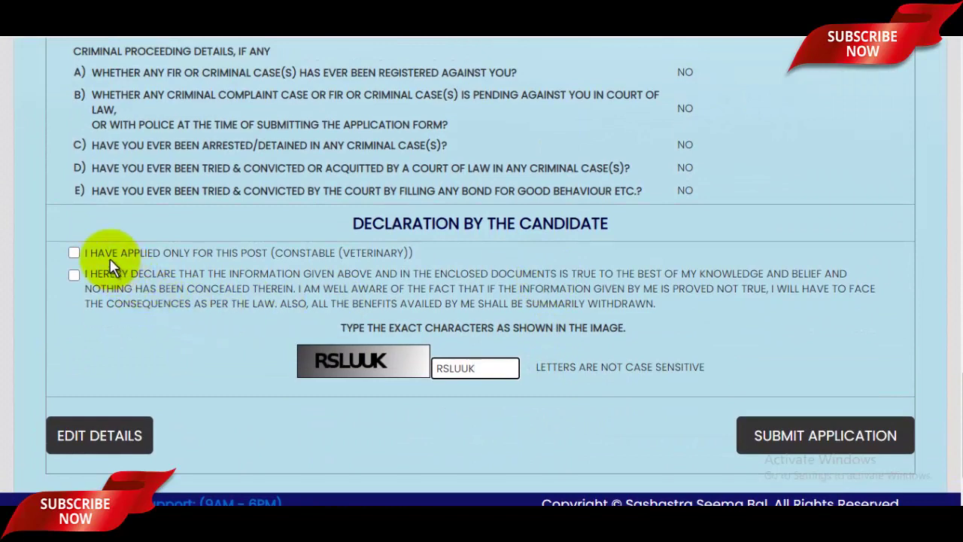
Tick both final declarations, submit the application, and confirm both OK prompts
{"action": "left_click", "coordinate": [79, 276]}
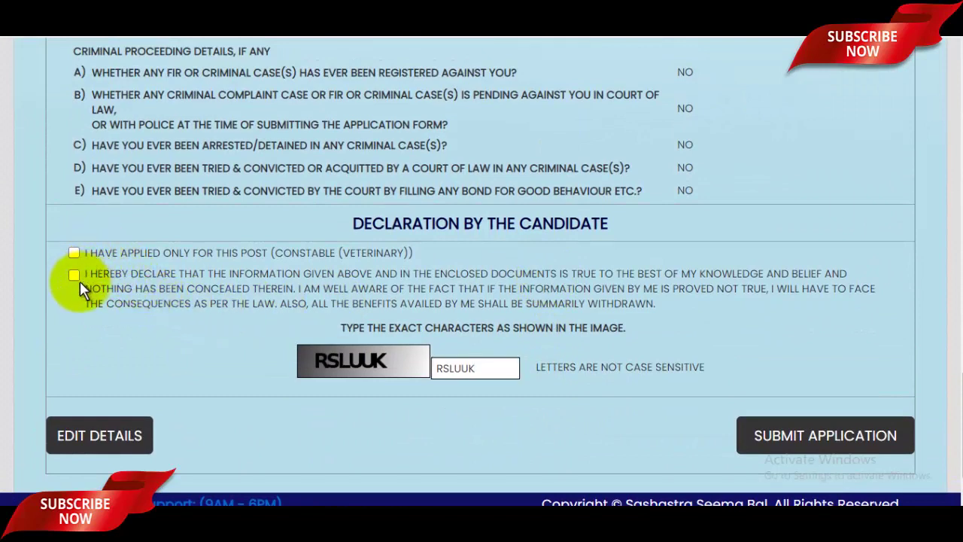
{"action": "left_click", "coordinate": [74, 253]}
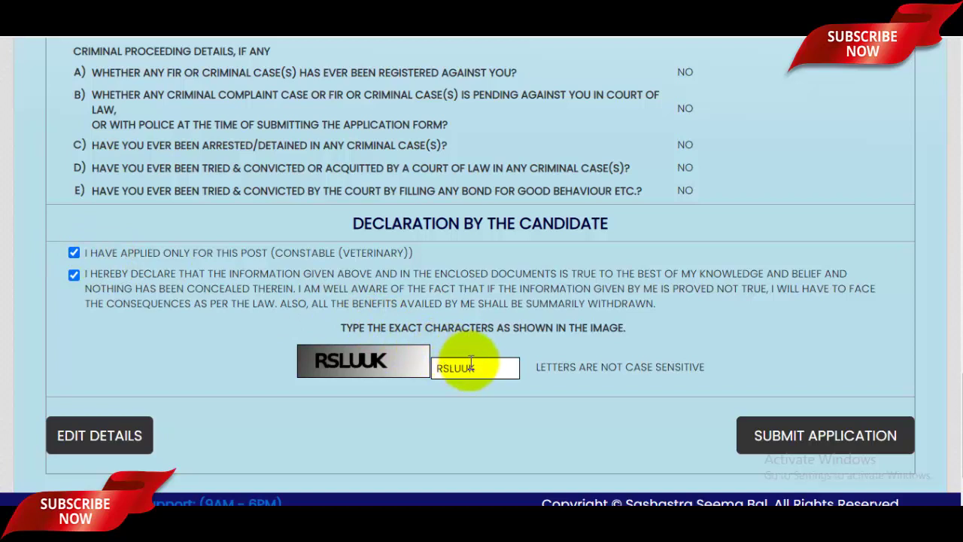
{"action": "left_click", "coordinate": [824, 444]}
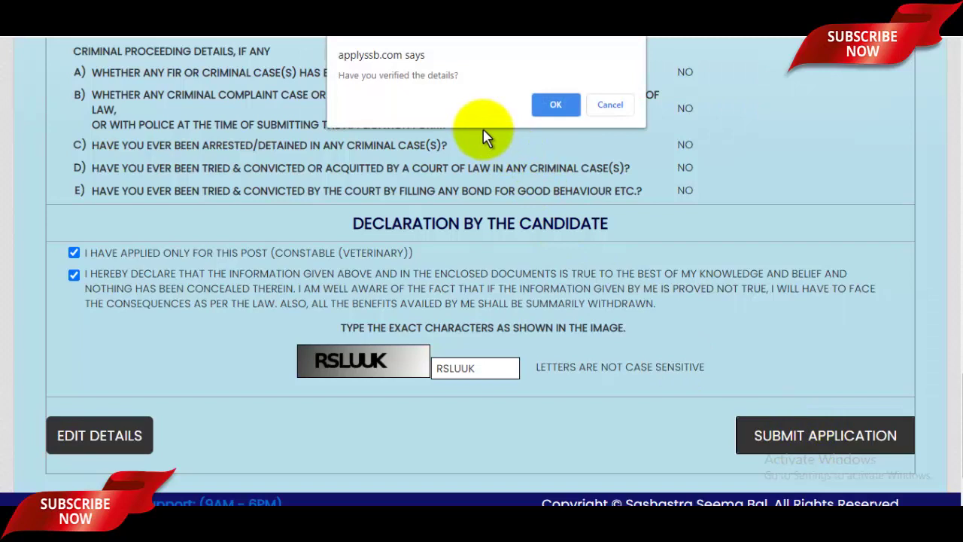
{"action": "left_click", "coordinate": [554, 106]}
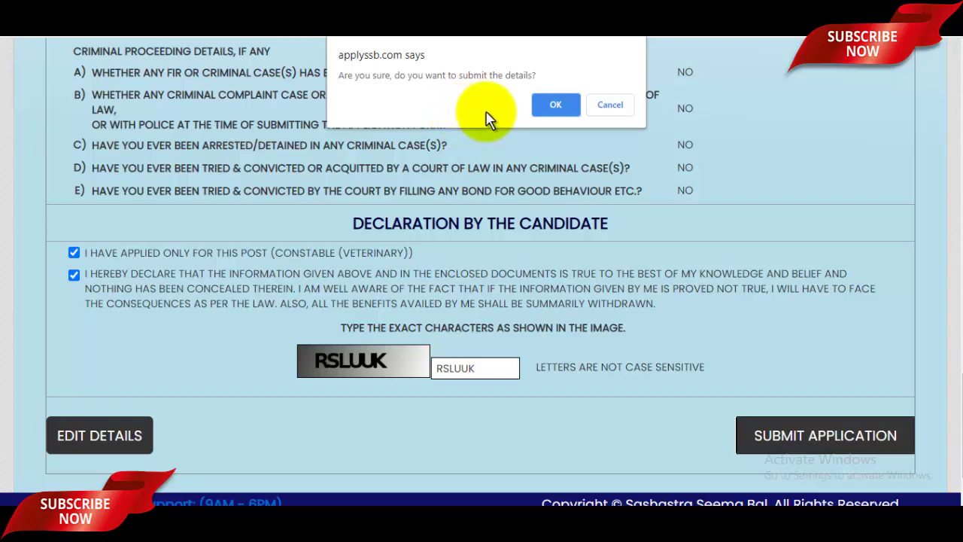
{"action": "left_click", "coordinate": [555, 105]}
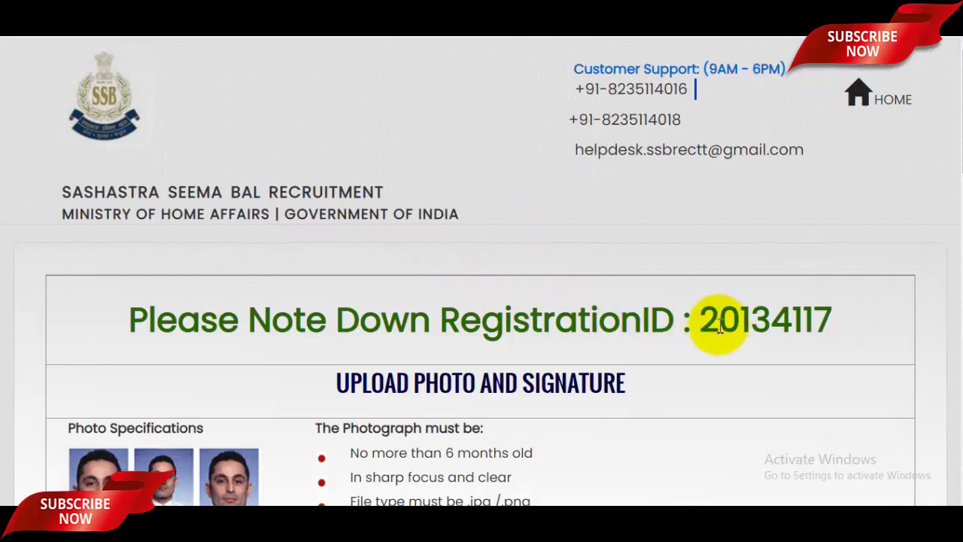
Highlight the registration ID number, then scroll down to the photo specifications
{"action": "left_click_drag", "start_coordinate": [701, 324], "coordinate": [835, 320]}
{"action": "scroll", "coordinate": [585, 247], "scroll_direction": "down", "scroll_amount": 1}
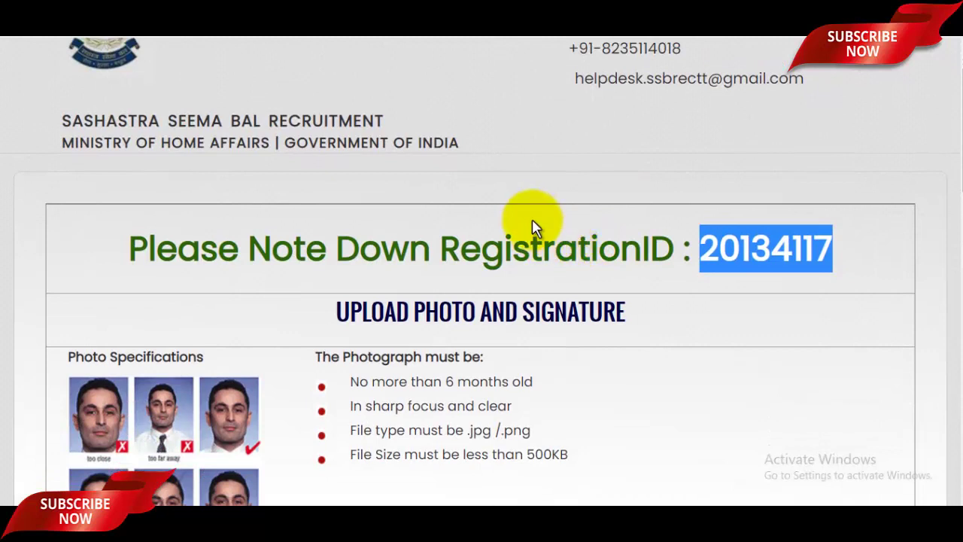
{"action": "scroll", "coordinate": [531, 218], "scroll_direction": "down", "scroll_amount": 2}
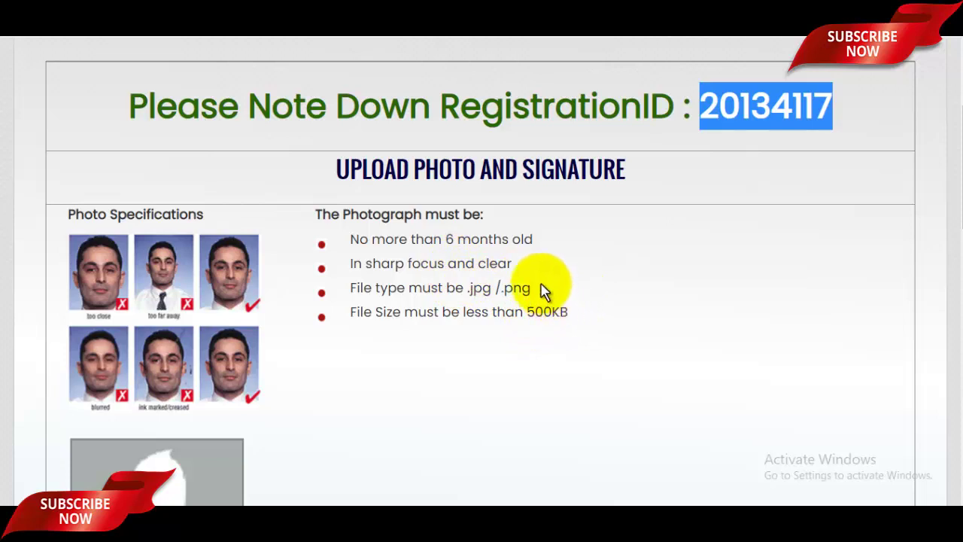
{"action": "scroll", "coordinate": [540, 252], "scroll_direction": "down", "scroll_amount": 4}
{"action": "left_click", "coordinate": [127, 340]}
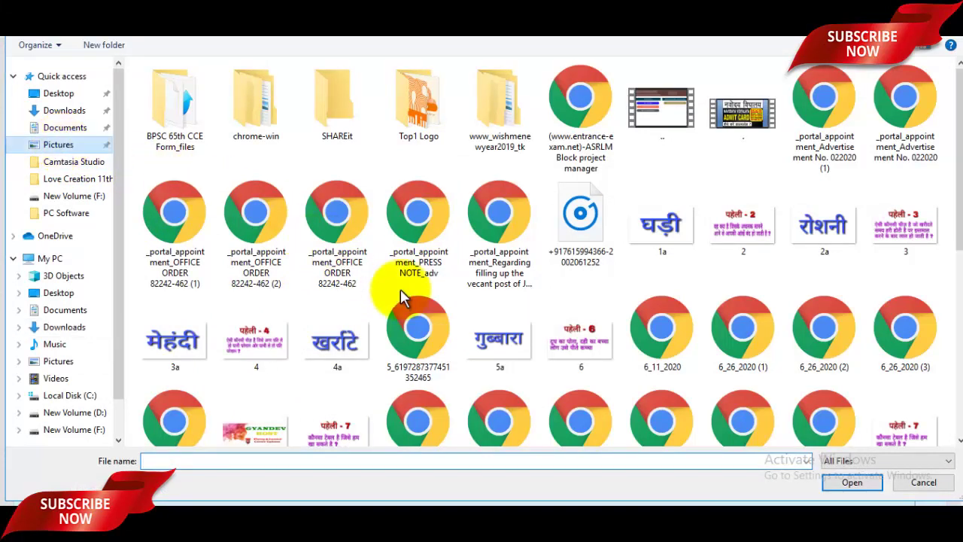
{"action": "left_click", "coordinate": [338, 233]}
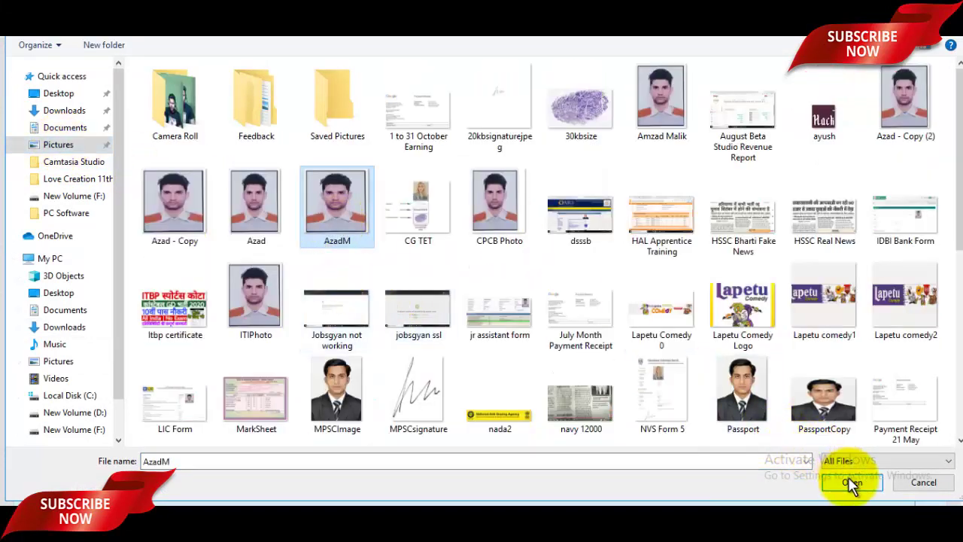
{"action": "left_click", "coordinate": [850, 483]}
{"action": "scroll", "coordinate": [295, 263], "scroll_direction": "down", "scroll_amount": 3}
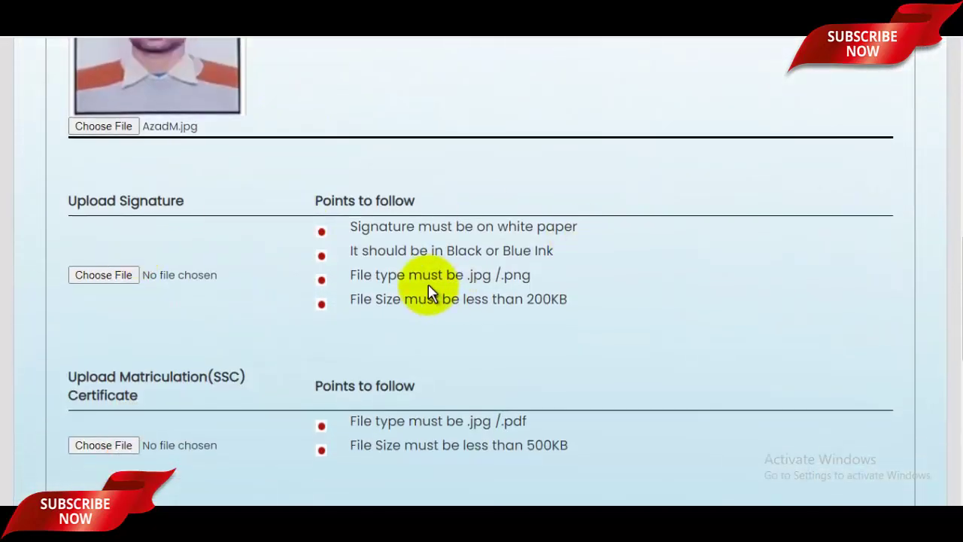